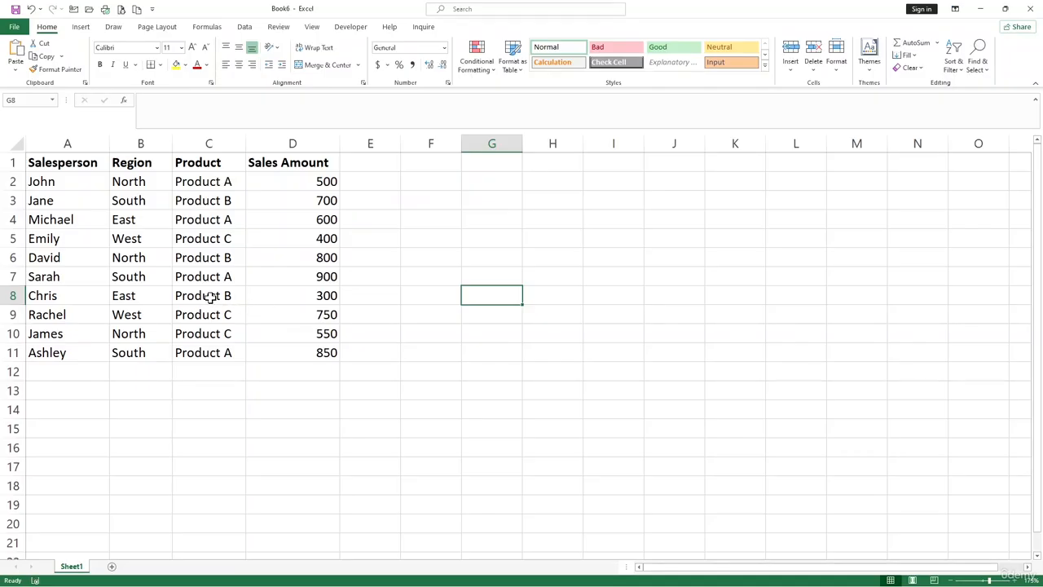
- Examine the Salesperson, Region, Product and Sales Amount columns of the sales data in A1:D11
{"action": "left_click", "coordinate": [142, 239]}
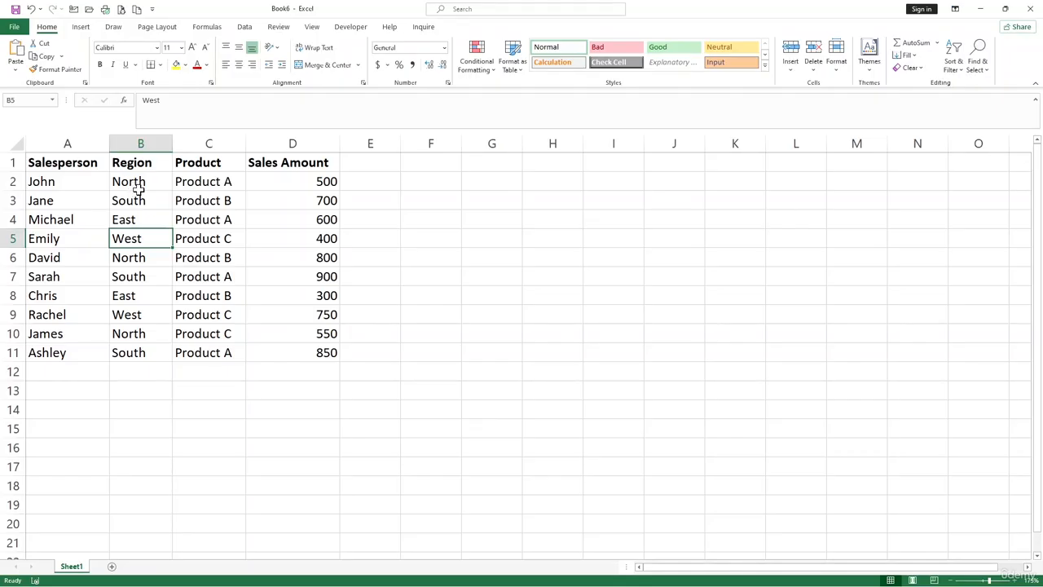
{"action": "left_click", "coordinate": [209, 235]}
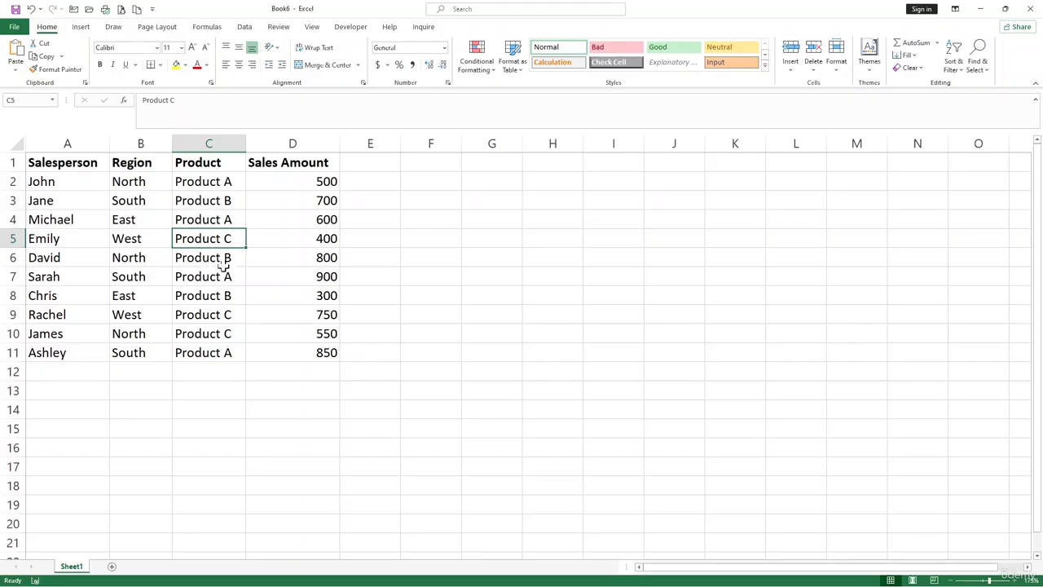
{"action": "left_click", "coordinate": [332, 262]}
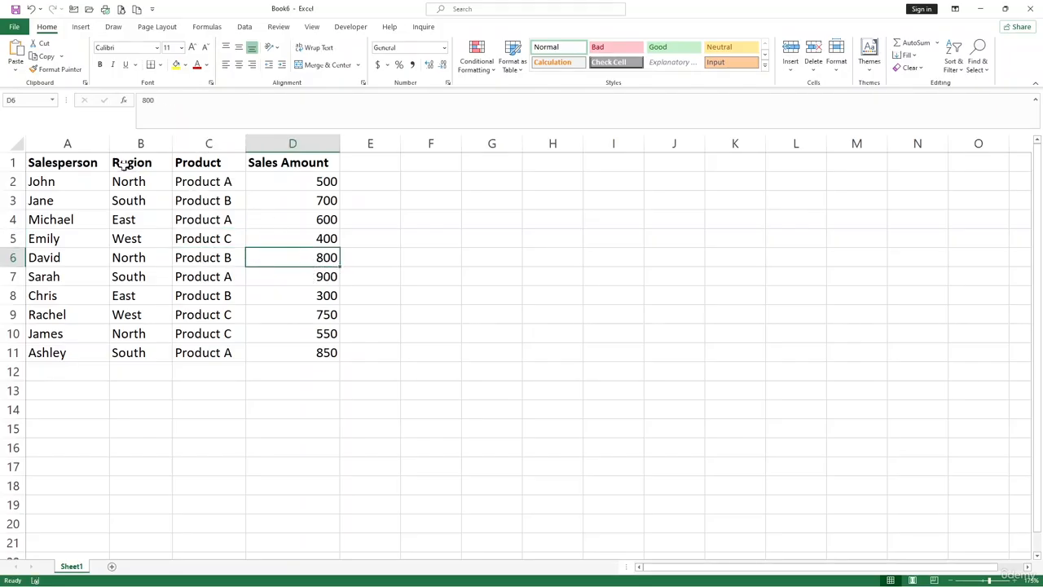
{"action": "left_click", "coordinate": [102, 178]}
{"action": "left_click", "coordinate": [76, 163]}
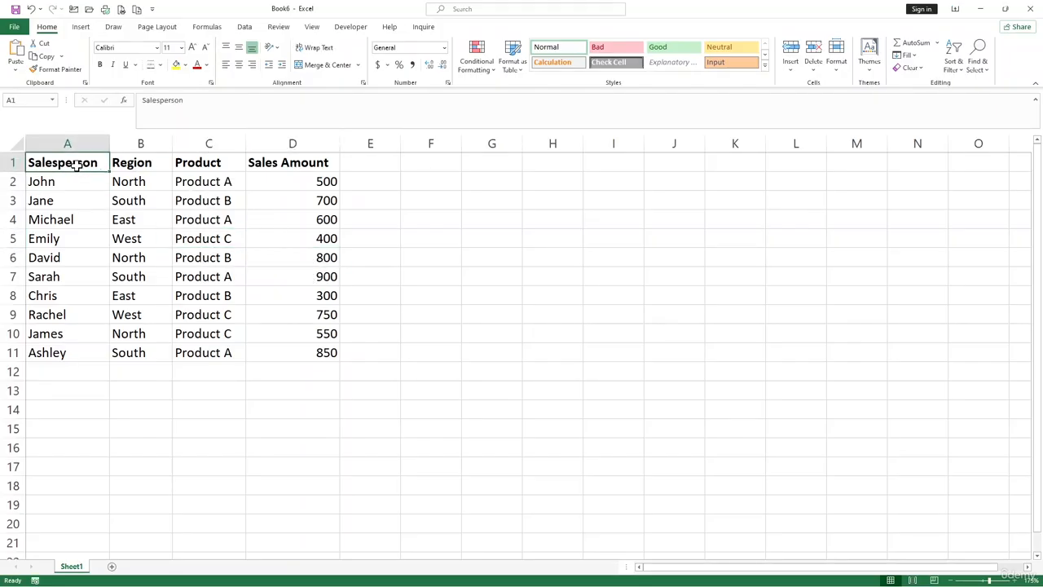
{"action": "left_click", "coordinate": [140, 163]}
{"action": "left_click", "coordinate": [227, 160]}
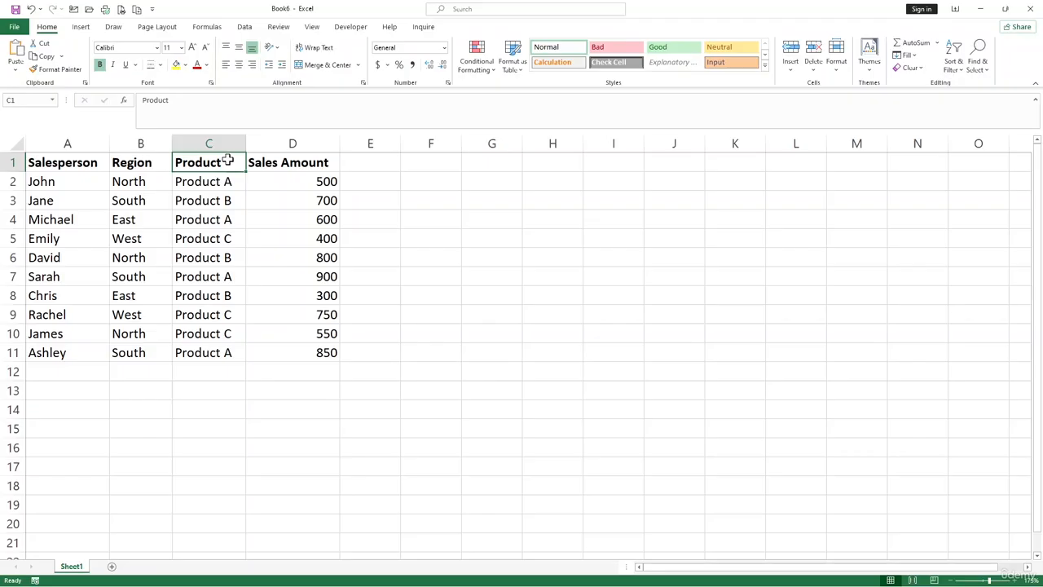
{"action": "left_click", "coordinate": [303, 166]}
{"action": "left_click", "coordinate": [291, 259]}
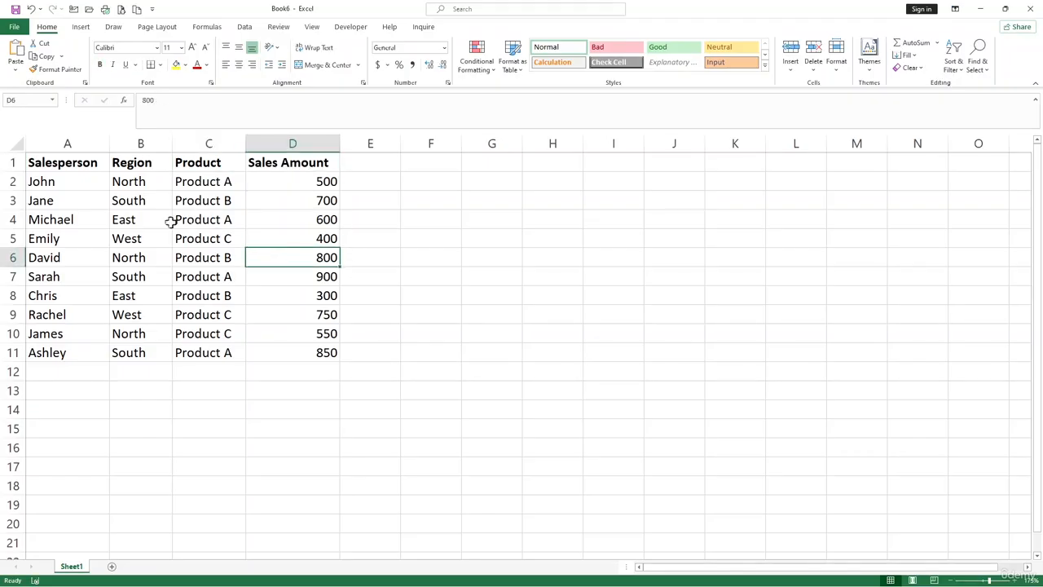
{"action": "left_click_drag", "start_coordinate": [60, 163], "coordinate": [296, 345]}
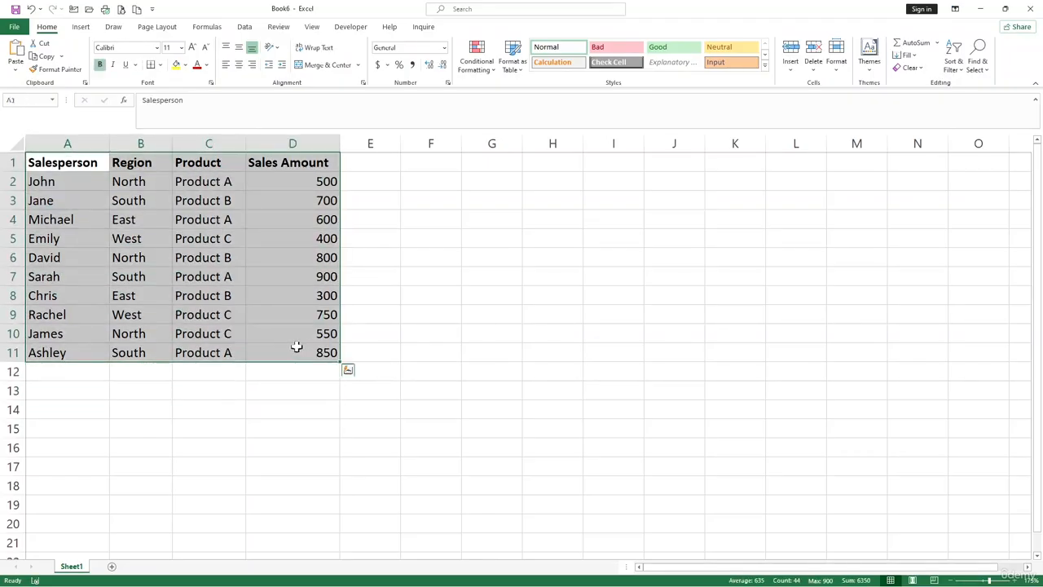
{"action": "left_click", "coordinate": [292, 399]}
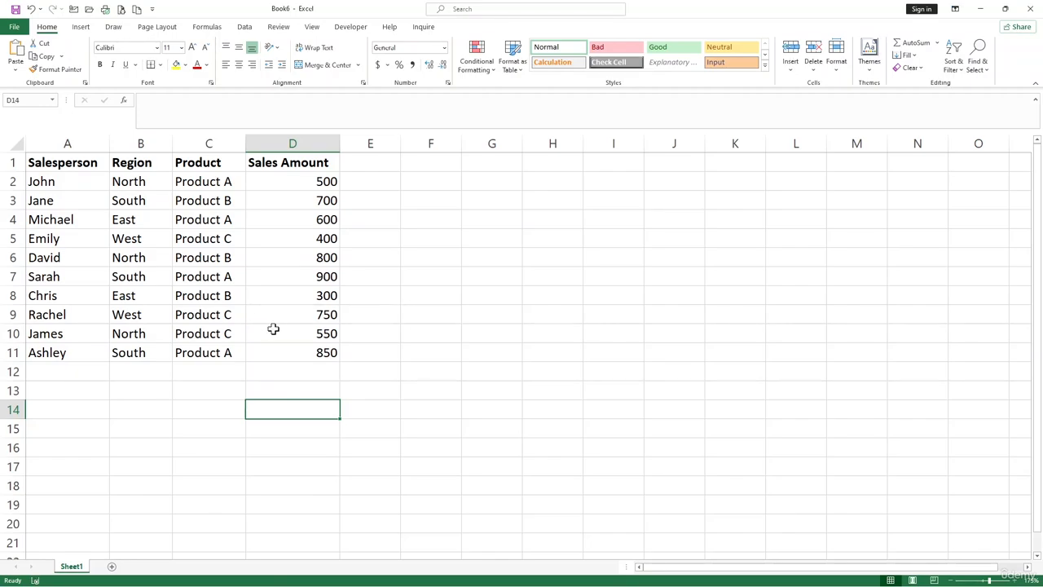
- Create a PivotTable from the sales data in Sheet1 A1:D11, placed on a new worksheet
{"action": "left_click", "coordinate": [202, 292]}
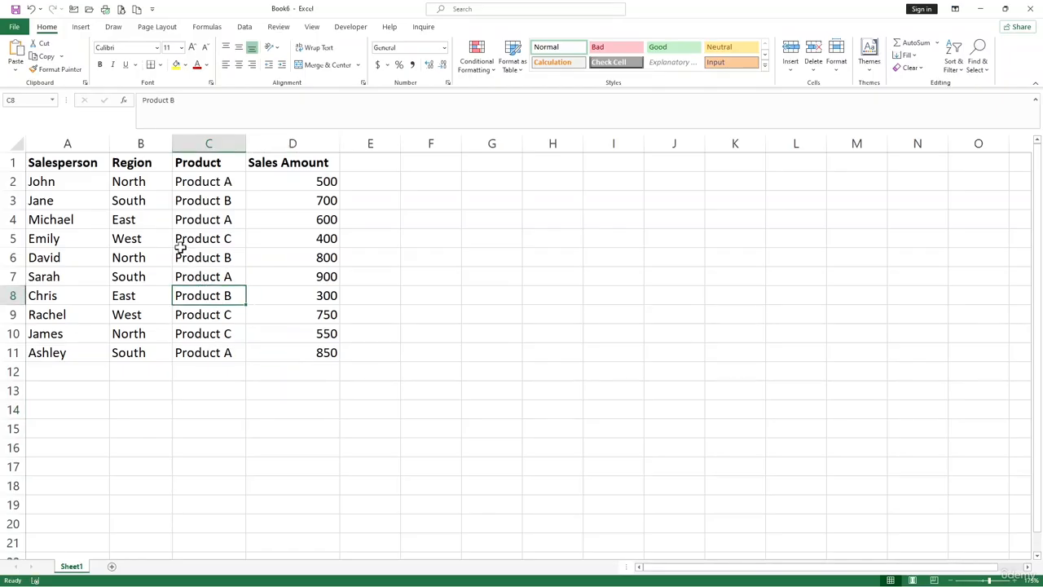
{"action": "left_click", "coordinate": [81, 28]}
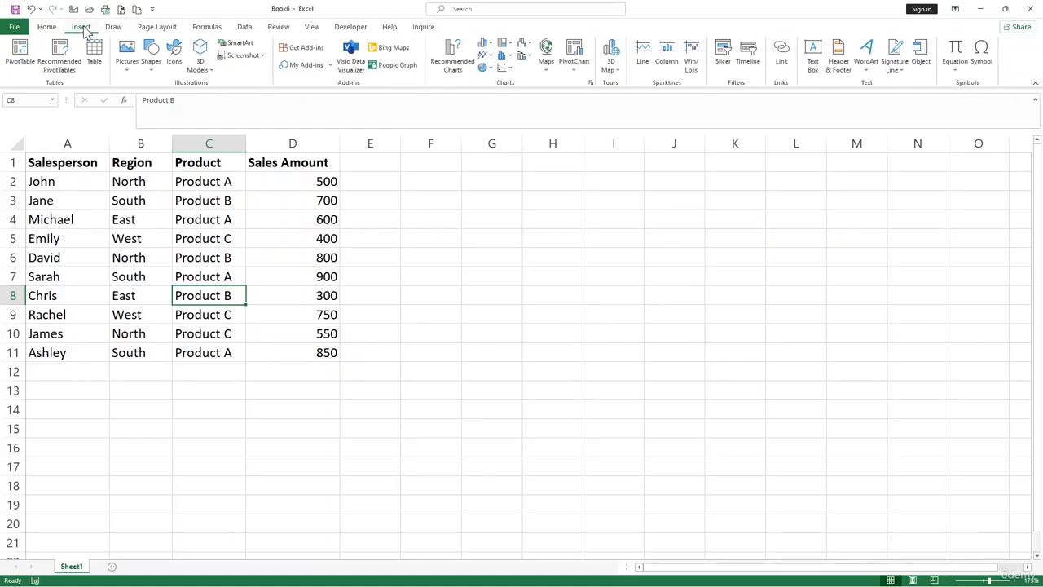
{"action": "left_click", "coordinate": [19, 63]}
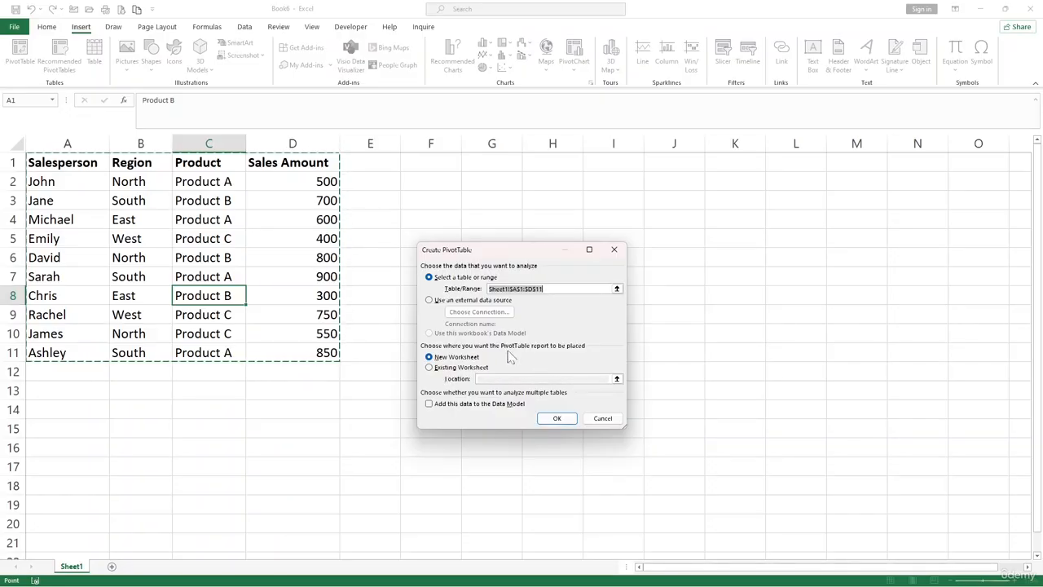
{"action": "left_click", "coordinate": [430, 368]}
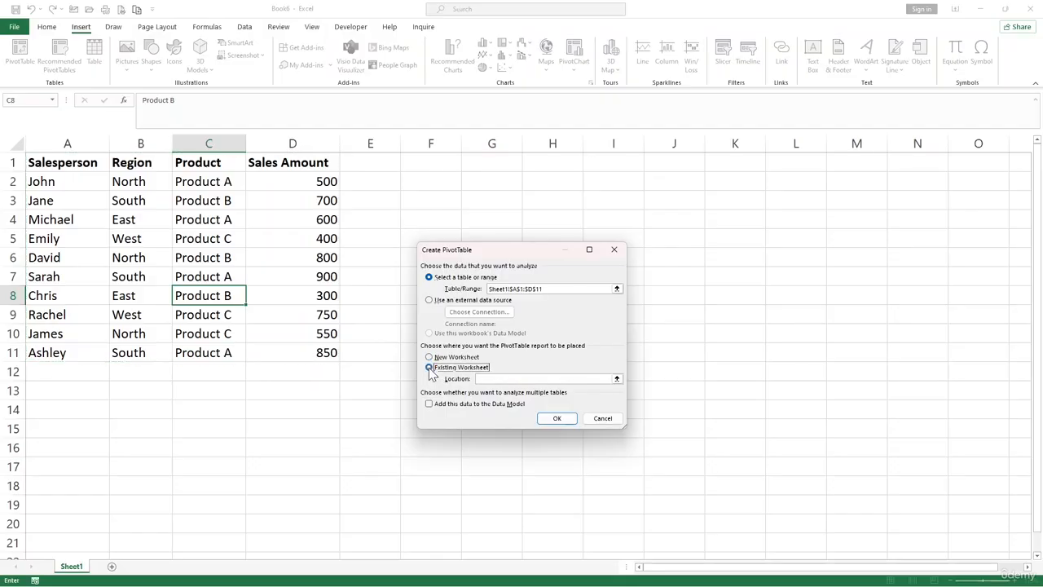
{"action": "left_click", "coordinate": [496, 378]}
{"action": "left_click", "coordinate": [430, 357]}
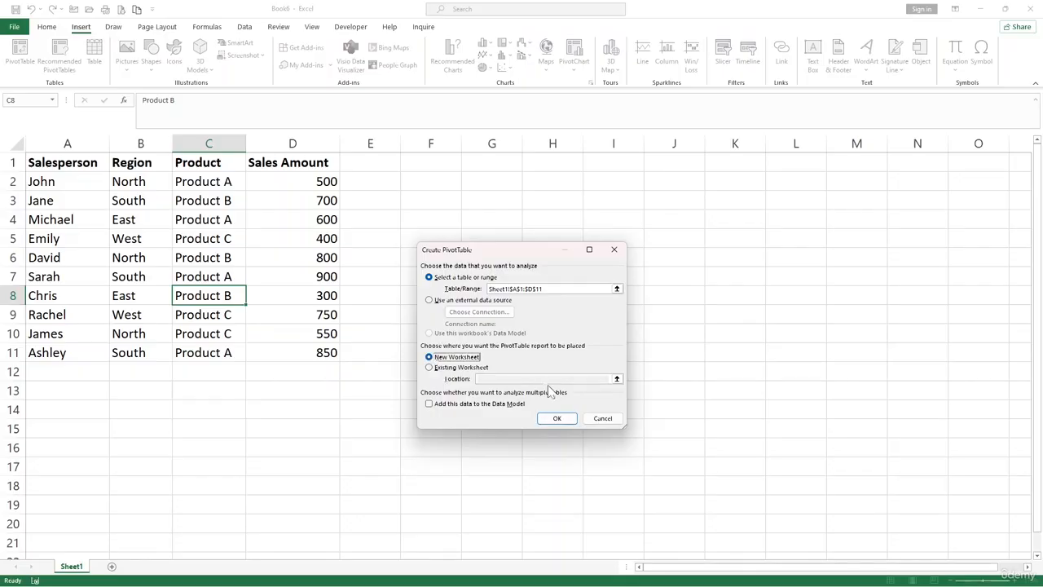
{"action": "left_click", "coordinate": [561, 419]}
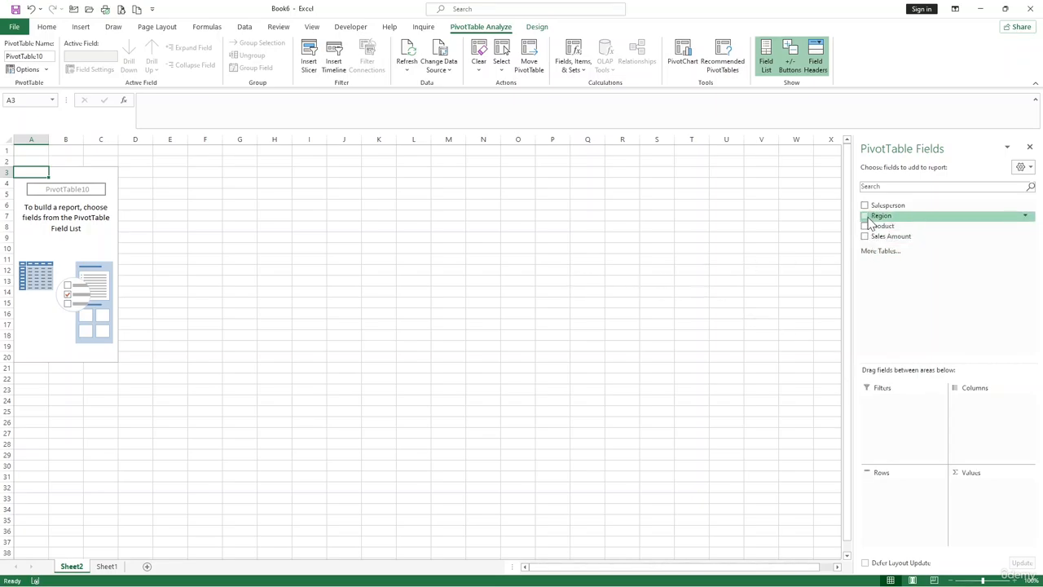
- Lay out the PivotTable with Product as rows, Region as columns and Sales Amount as summed values
{"action": "left_click_drag", "start_coordinate": [866, 228], "coordinate": [877, 481]}
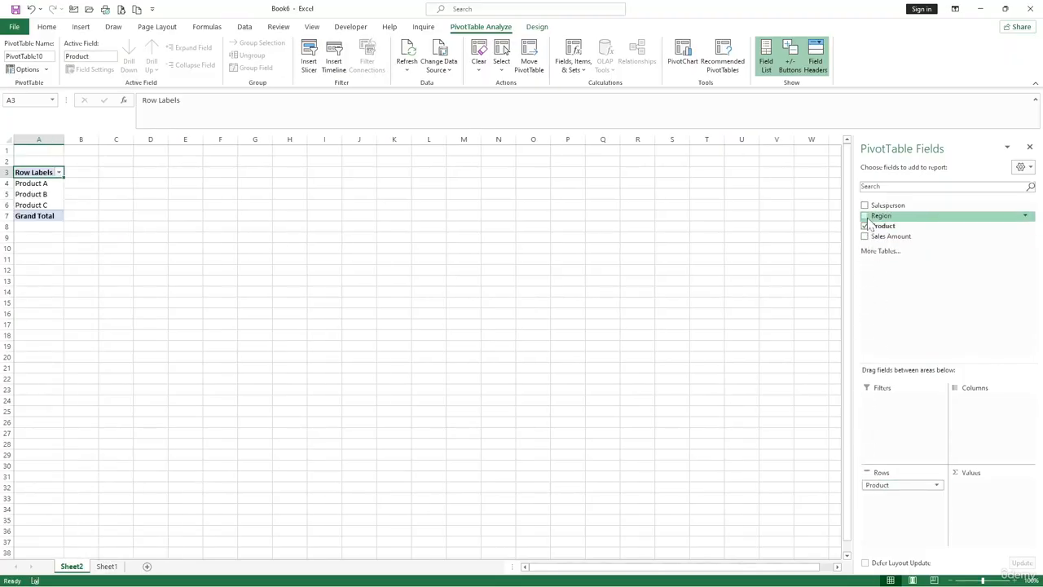
{"action": "left_click_drag", "start_coordinate": [873, 216], "coordinate": [980, 404]}
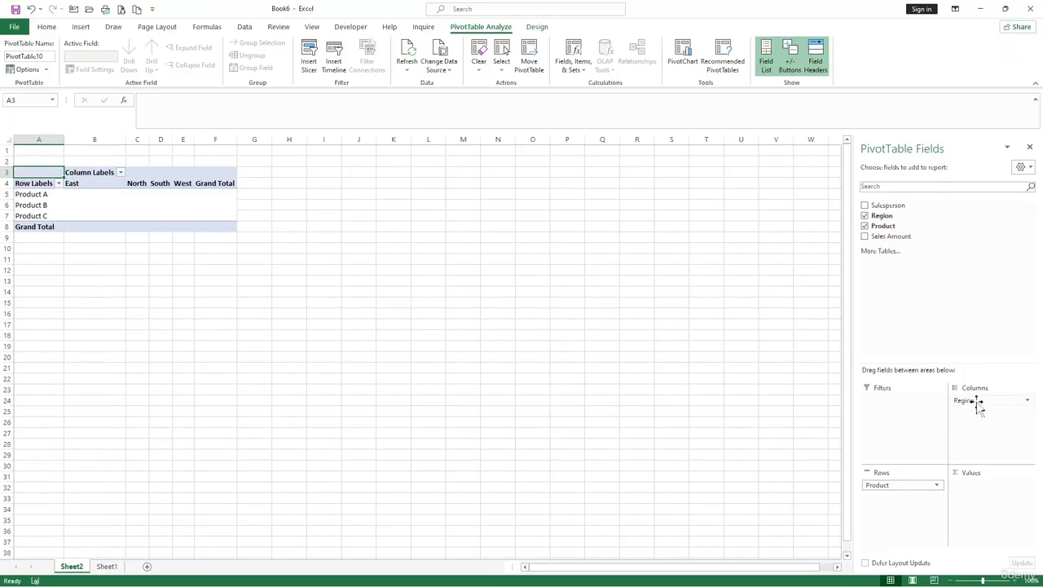
{"action": "left_click_drag", "start_coordinate": [867, 239], "coordinate": [981, 499]}
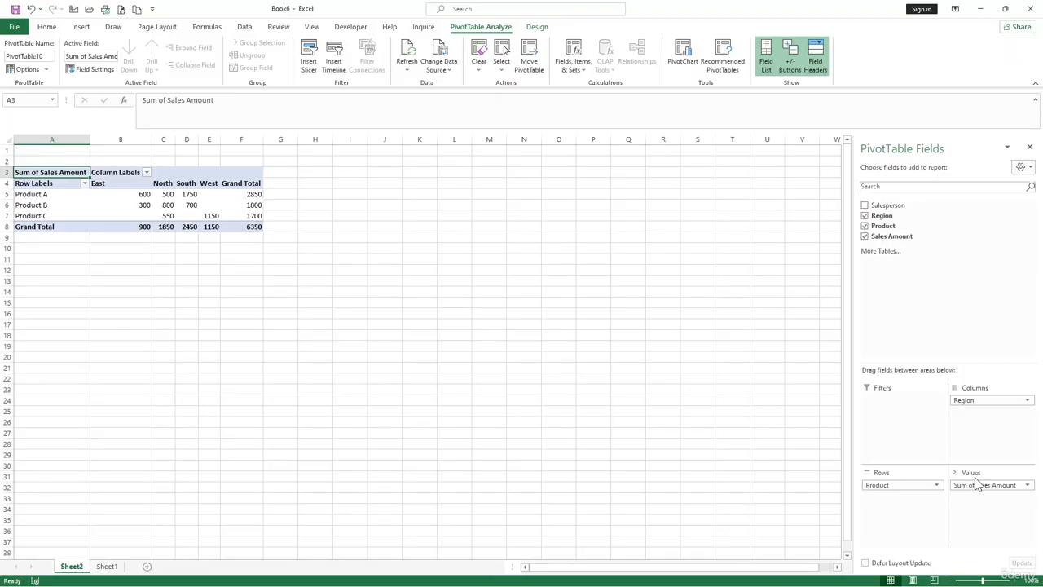
{"action": "left_click_drag", "start_coordinate": [978, 484], "coordinate": [1026, 489]}
{"action": "left_click", "coordinate": [253, 227]}
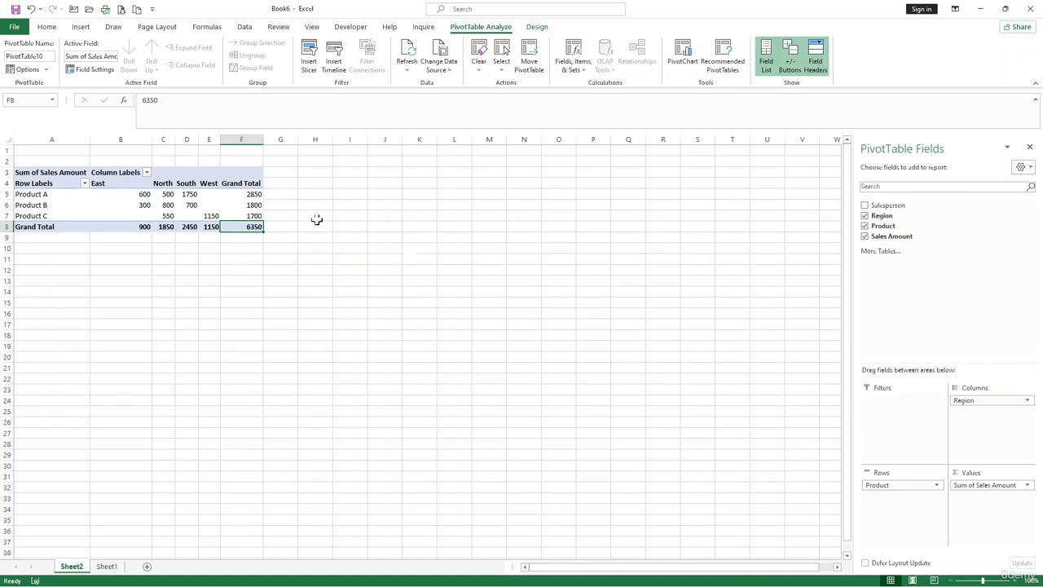
{"action": "mouse_move", "coordinate": [256, 229]}
- Change the Sales Amount value field's settings to summarize by Average
{"action": "left_click", "coordinate": [1027, 485]}
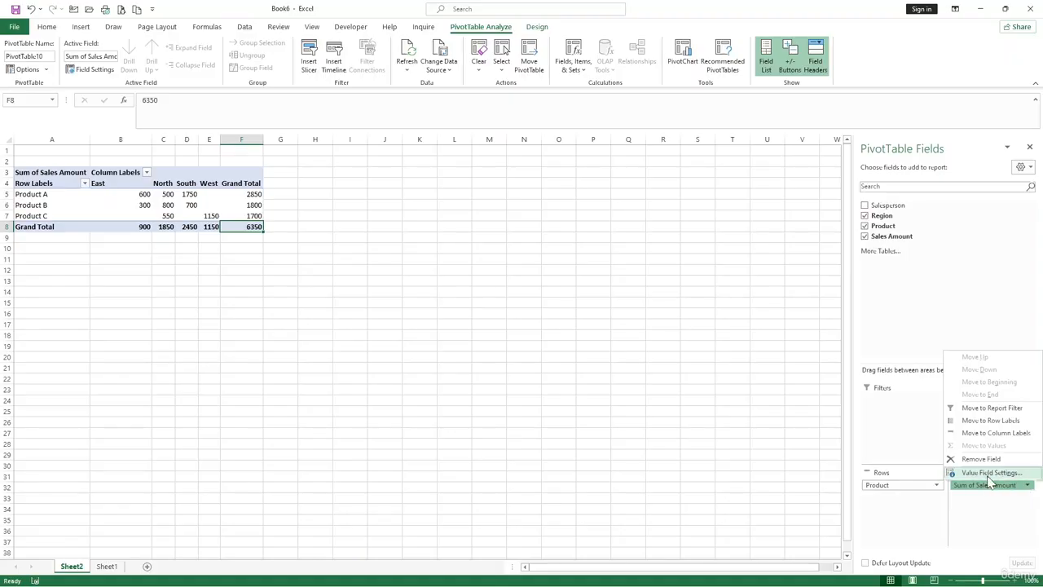
{"action": "left_click", "coordinate": [990, 489]}
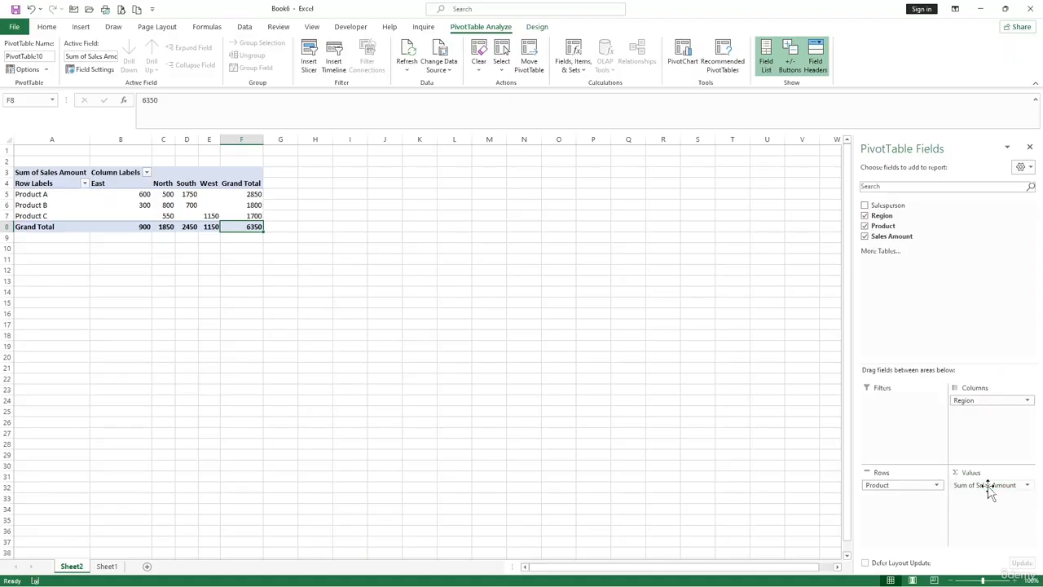
{"action": "left_click", "coordinate": [1029, 486]}
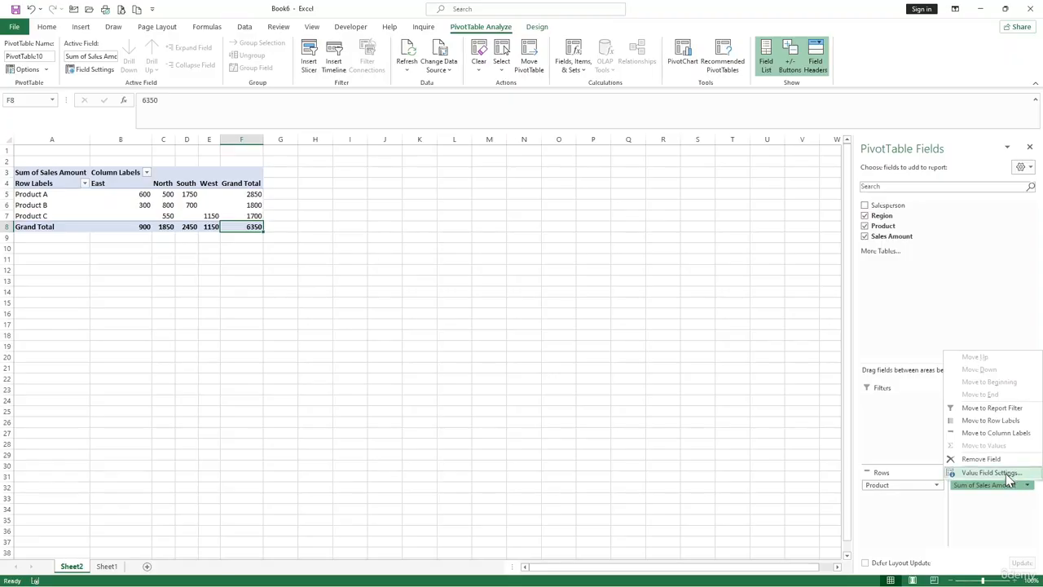
{"action": "left_click", "coordinate": [1003, 474]}
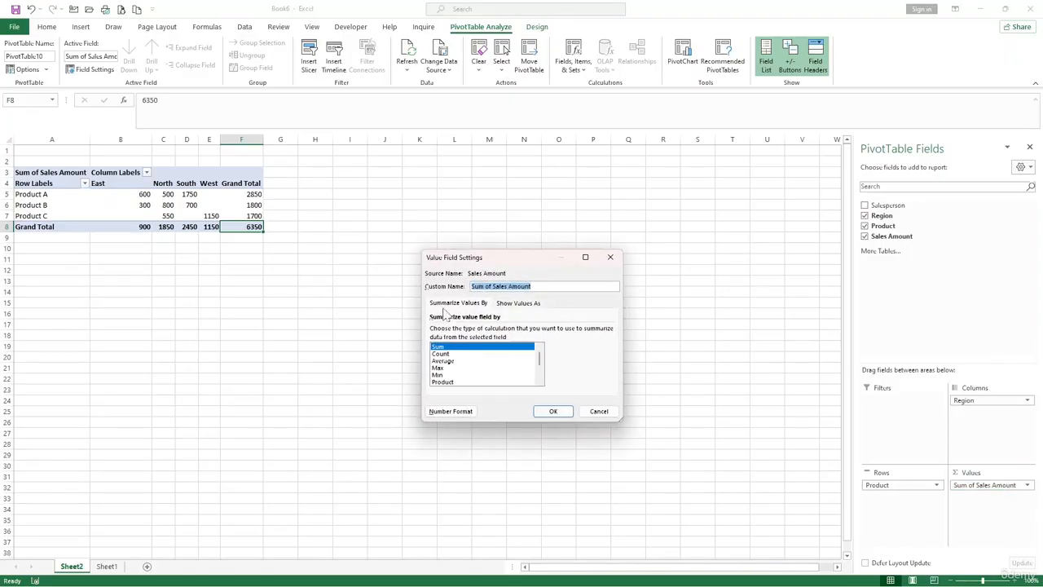
{"action": "left_click", "coordinate": [446, 354]}
{"action": "left_click", "coordinate": [452, 362]}
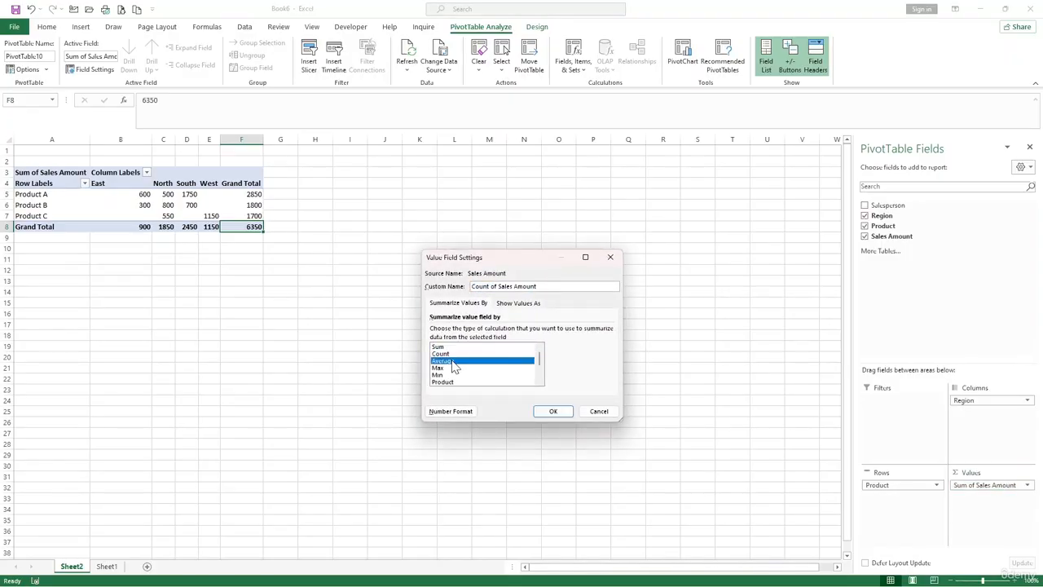
{"action": "left_click", "coordinate": [553, 412]}
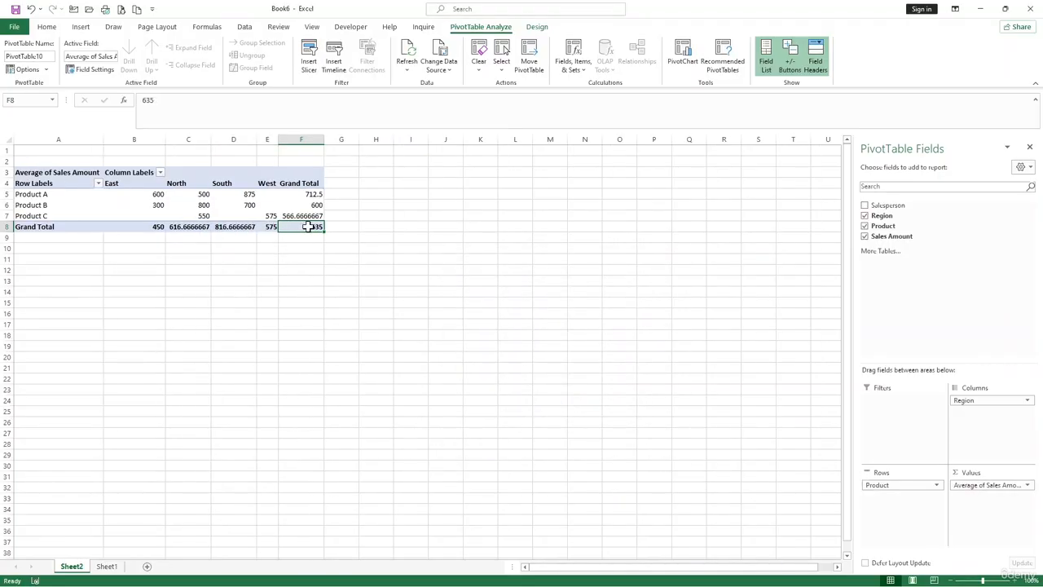
- Summarize the PivotTable's Sales Amount values by Product
{"action": "right_click", "coordinate": [311, 230]}
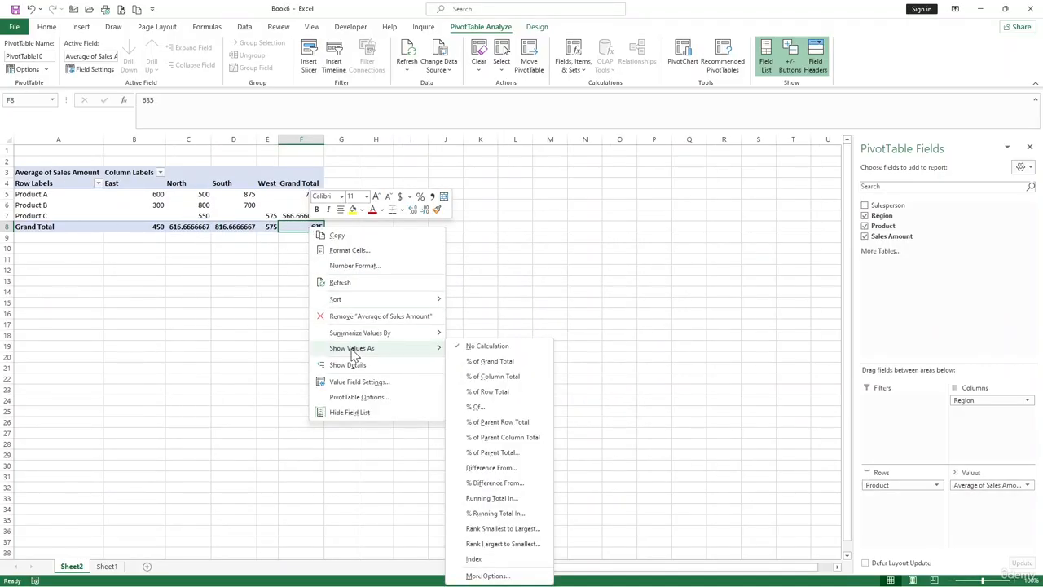
{"action": "mouse_move", "coordinate": [379, 336]}
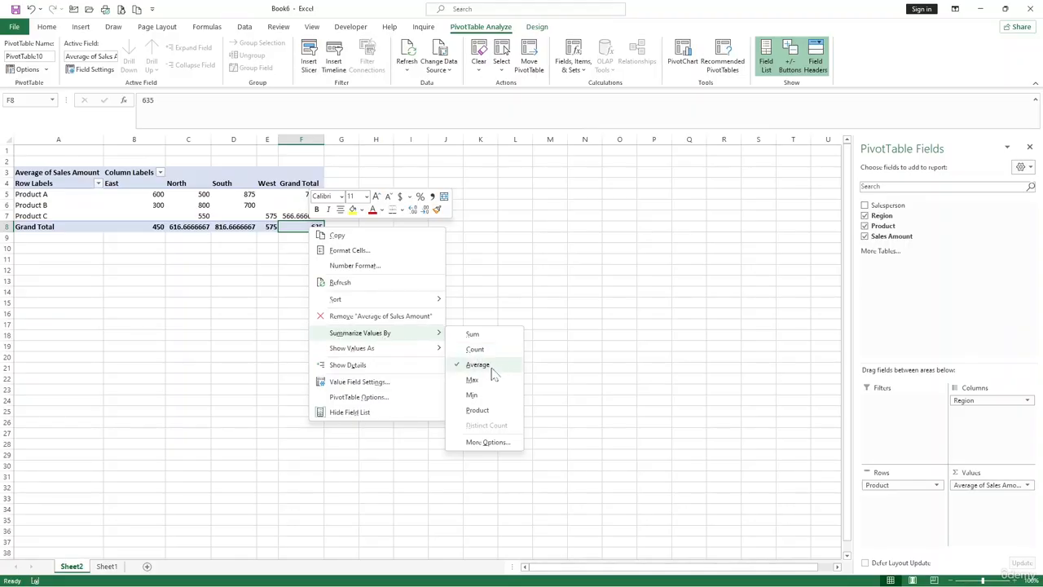
{"action": "left_click", "coordinate": [478, 413]}
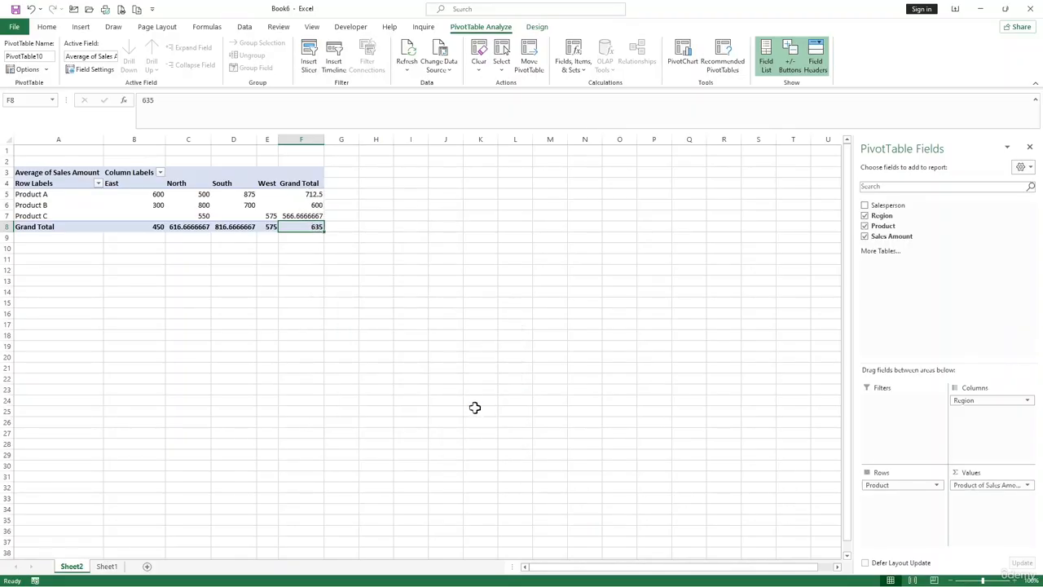
- Summarize the PivotTable's Sales Amount values by Count
{"action": "right_click", "coordinate": [291, 229]}
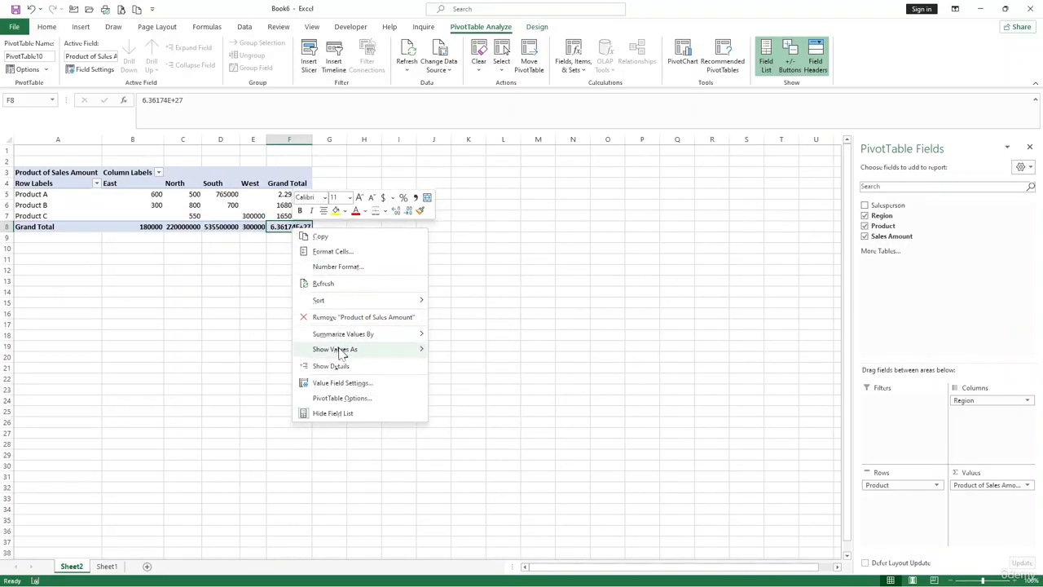
{"action": "mouse_move", "coordinate": [343, 351]}
{"action": "mouse_move", "coordinate": [394, 337]}
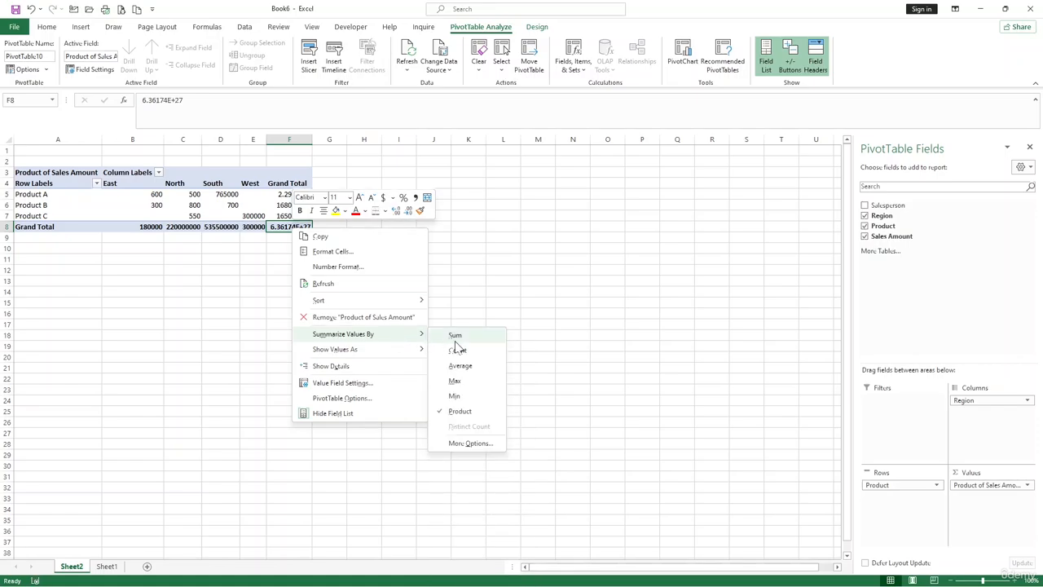
{"action": "left_click", "coordinate": [467, 357]}
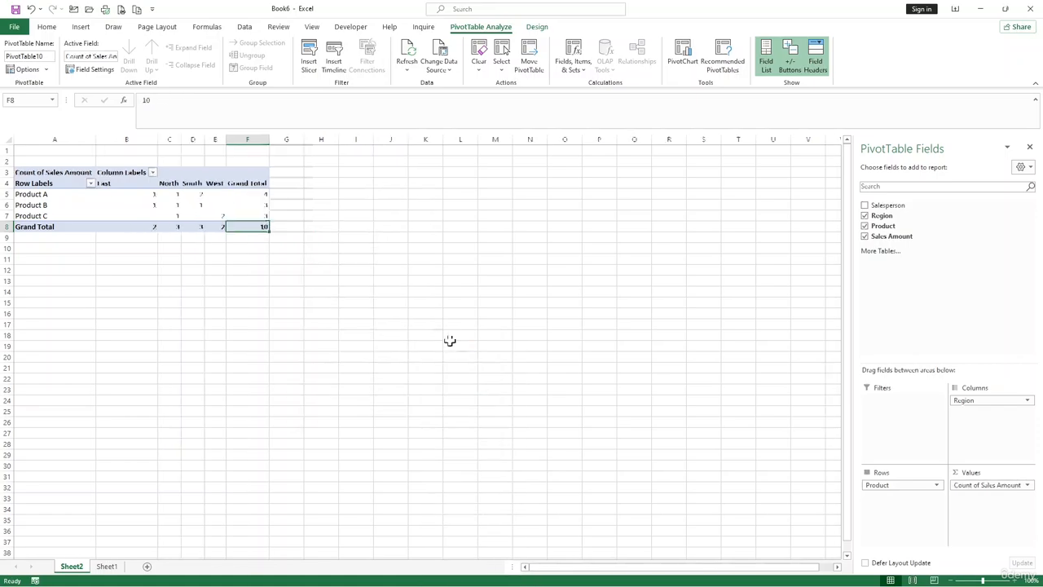
- Set the Sales Amount values back to Sum and select an empty cell below the PivotTable
{"action": "right_click", "coordinate": [252, 227]}
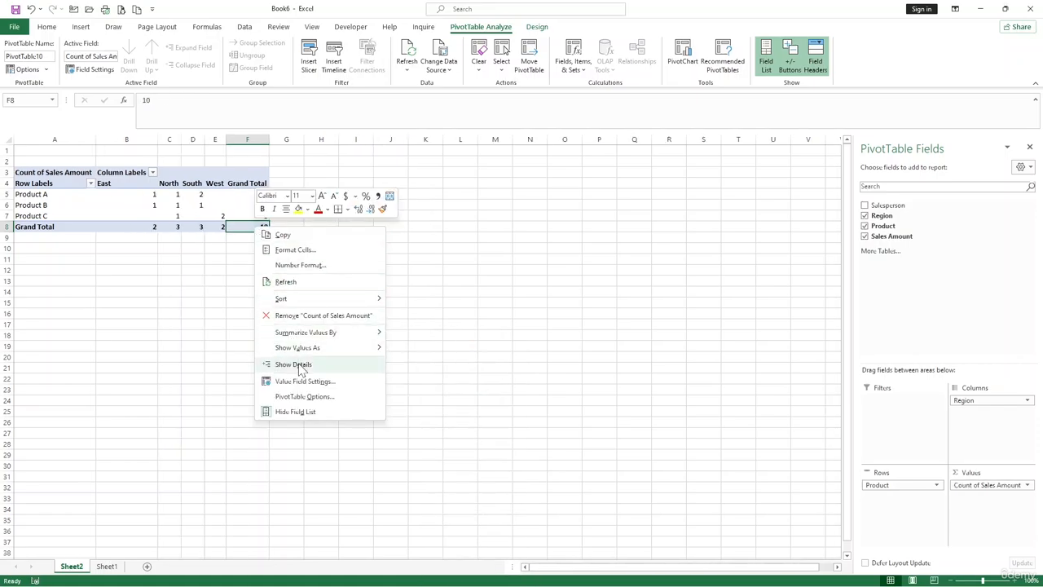
{"action": "mouse_move", "coordinate": [314, 336]}
{"action": "left_click", "coordinate": [413, 334]}
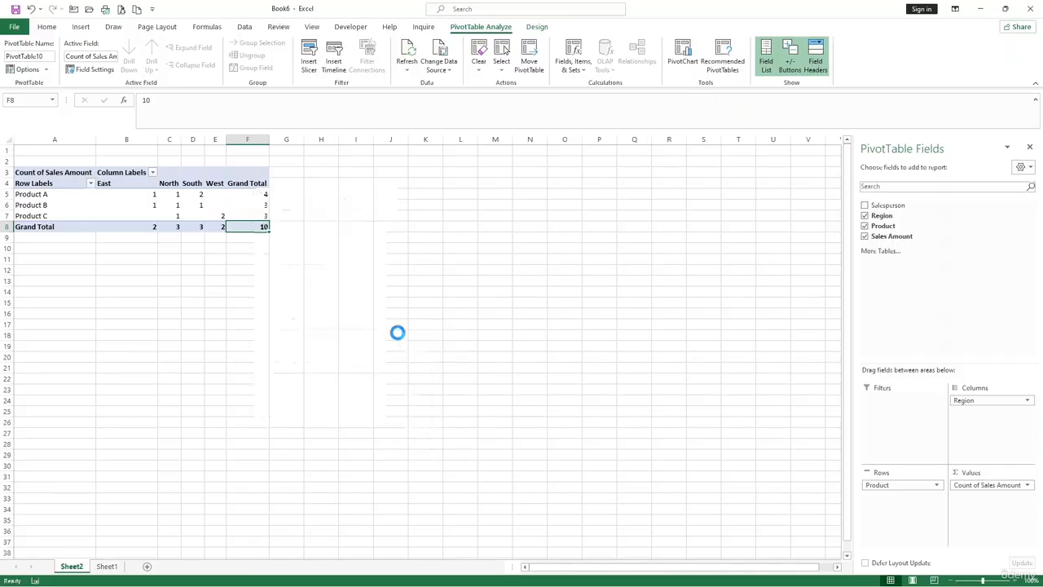
{"action": "left_click", "coordinate": [206, 291]}
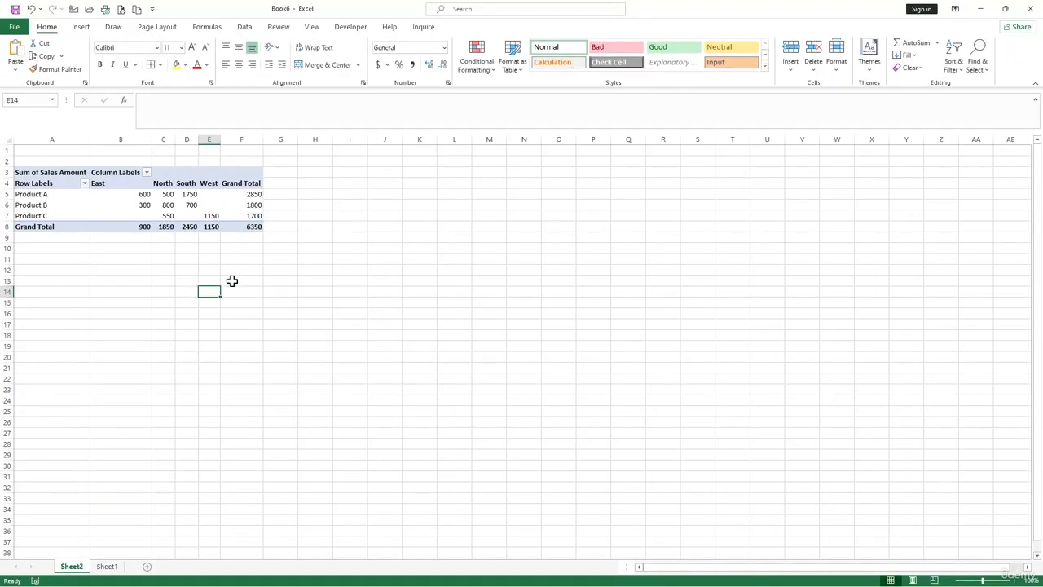
- Examine the East region's sales values for Product A and Product B in the PivotTable
{"action": "left_click", "coordinate": [135, 194]}
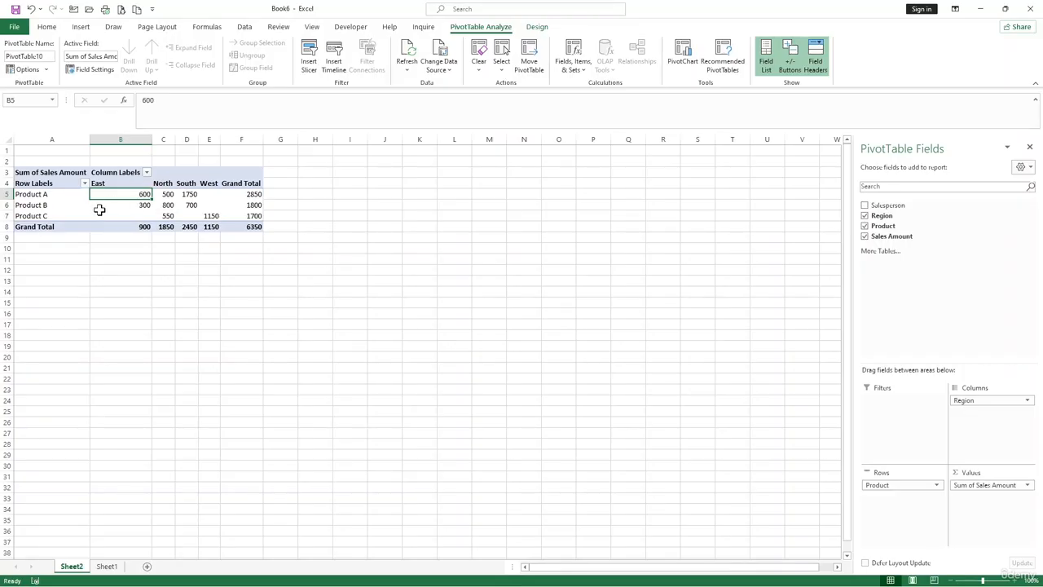
{"action": "mouse_move", "coordinate": [99, 210]}
{"action": "mouse_move", "coordinate": [144, 209]}
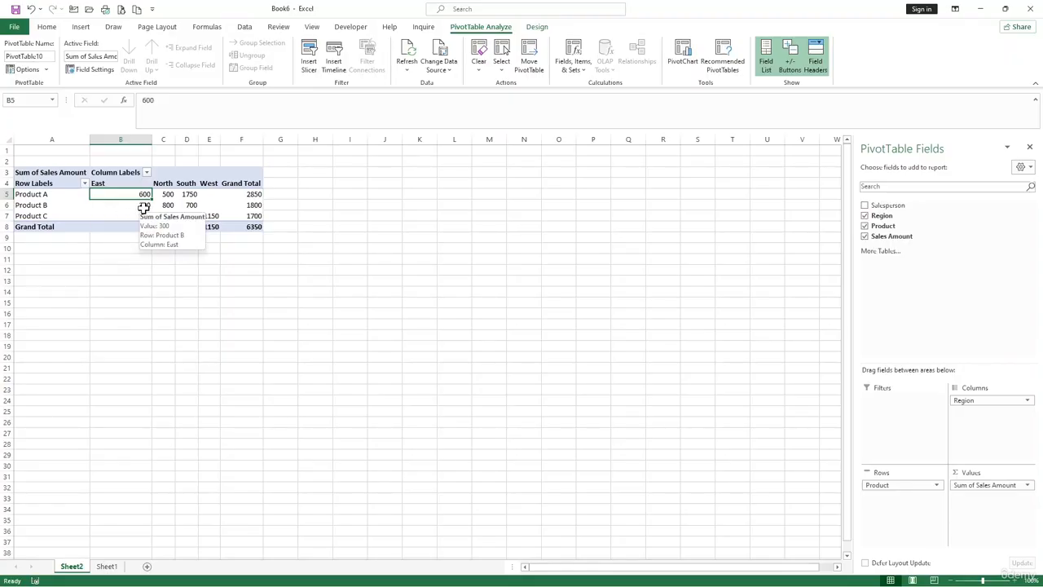
- Filter the PivotTable's row labels to show only Product A and Product B
{"action": "mouse_move", "coordinate": [189, 226]}
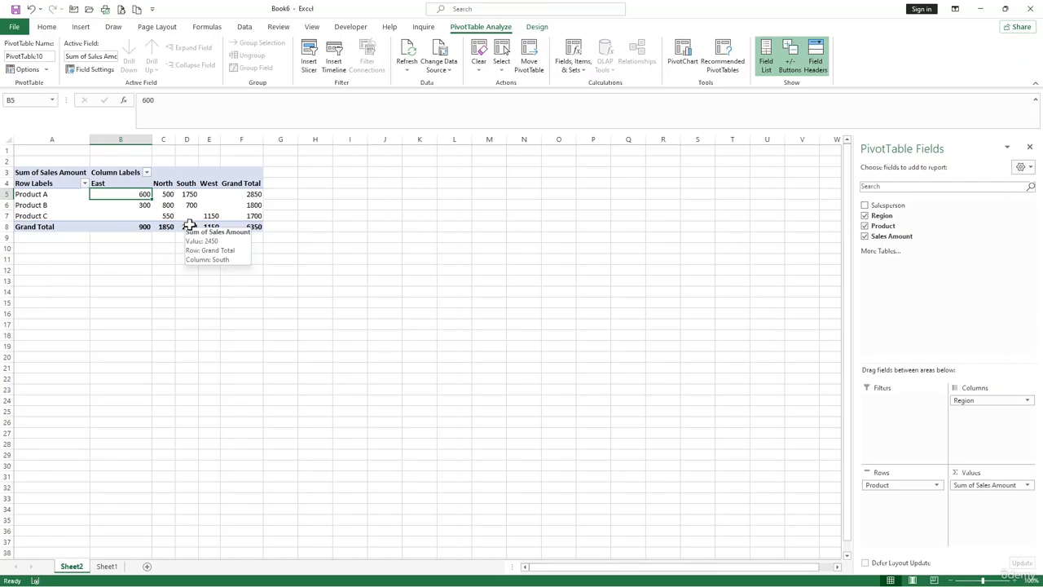
{"action": "right_click", "coordinate": [189, 216]}
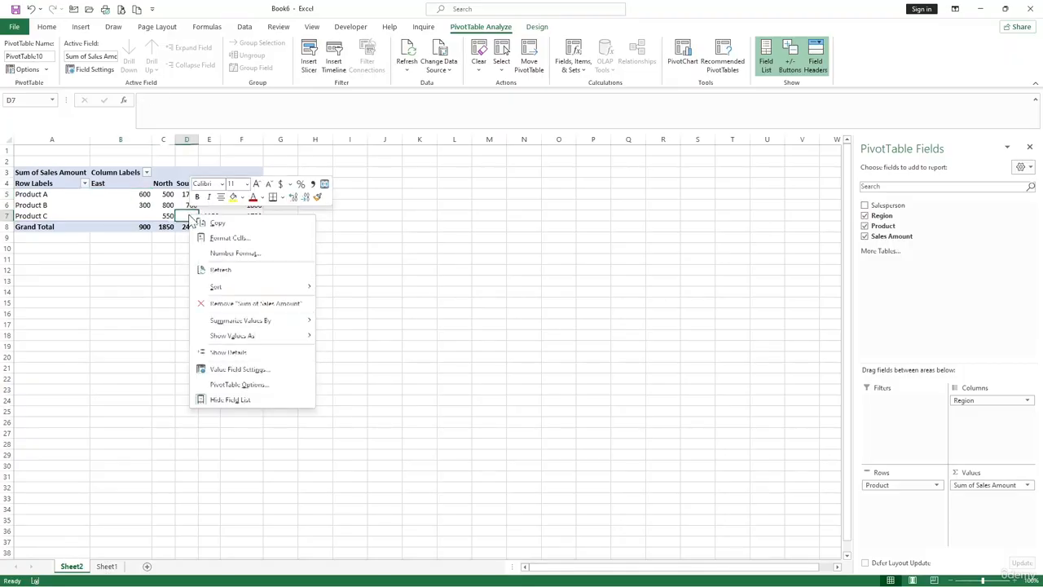
{"action": "left_click", "coordinate": [86, 186]}
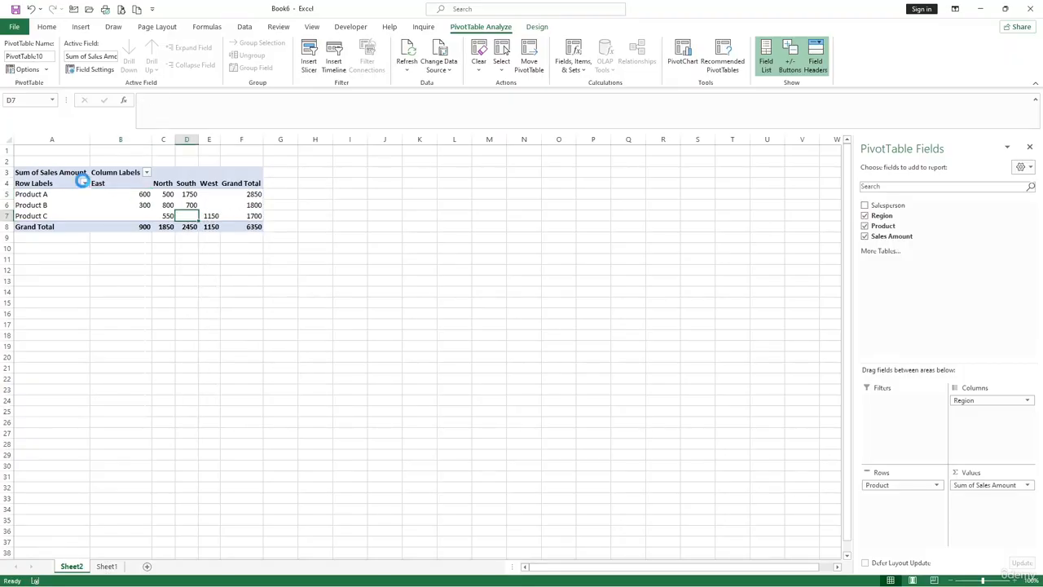
{"action": "left_click", "coordinate": [84, 184]}
{"action": "left_click", "coordinate": [34, 299]}
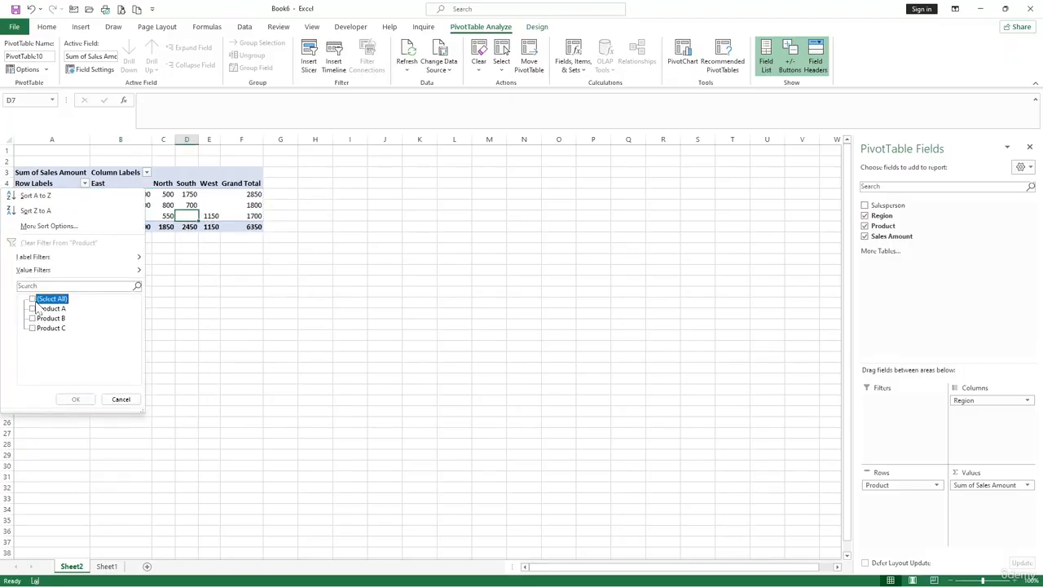
{"action": "left_click", "coordinate": [34, 309]}
{"action": "left_click", "coordinate": [33, 318]}
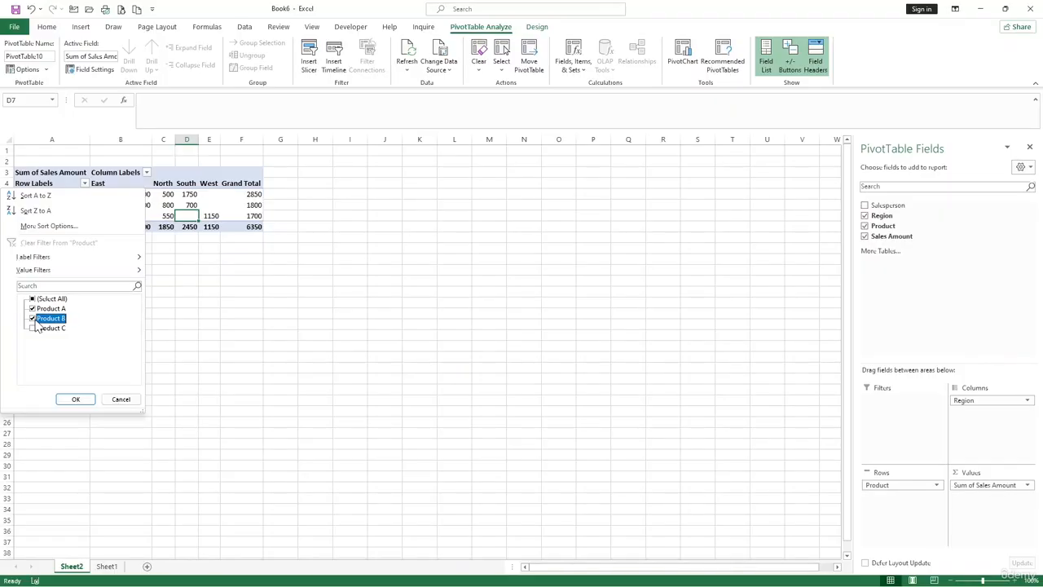
{"action": "left_click", "coordinate": [76, 399]}
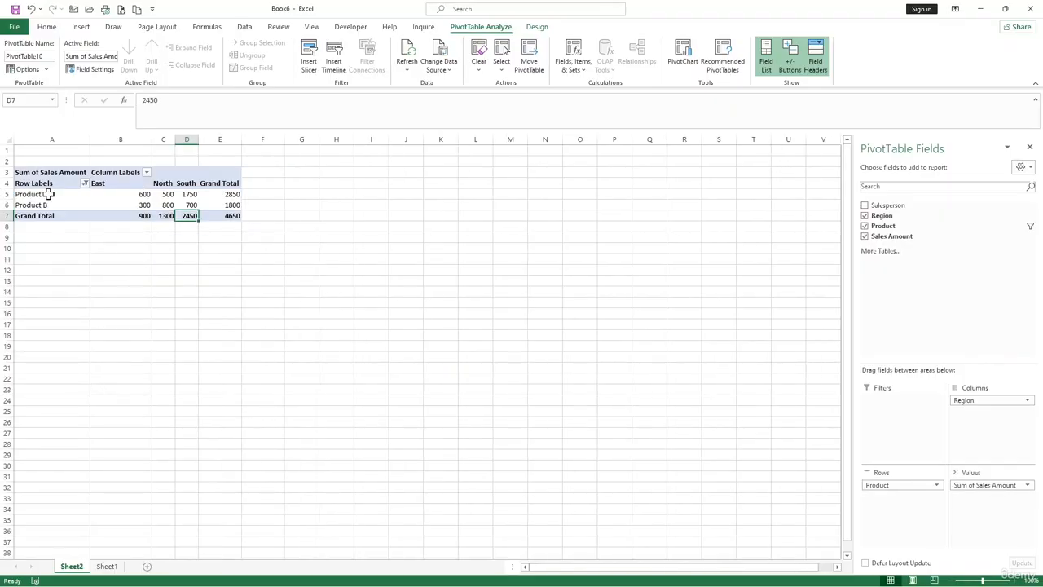
- Select Product B's East value in the filtered PivotTable and view the available calculated field, item and set options
{"action": "left_click_drag", "start_coordinate": [43, 194], "coordinate": [44, 205]}
{"action": "left_click", "coordinate": [143, 204]}
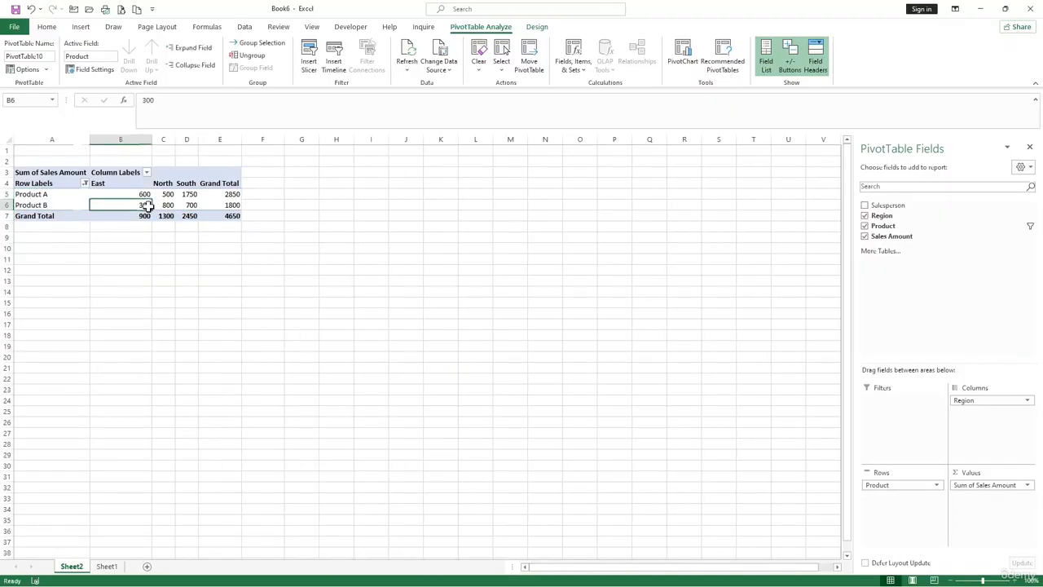
{"action": "left_click", "coordinate": [580, 73]}
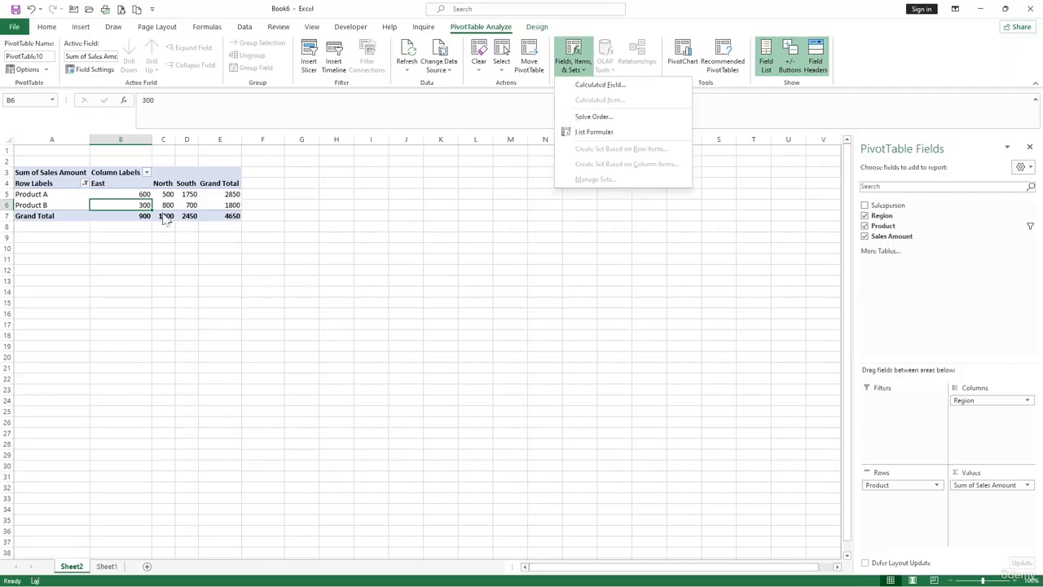
{"action": "left_click", "coordinate": [64, 202]}
{"action": "left_click", "coordinate": [575, 72]}
{"action": "left_click", "coordinate": [230, 303]}
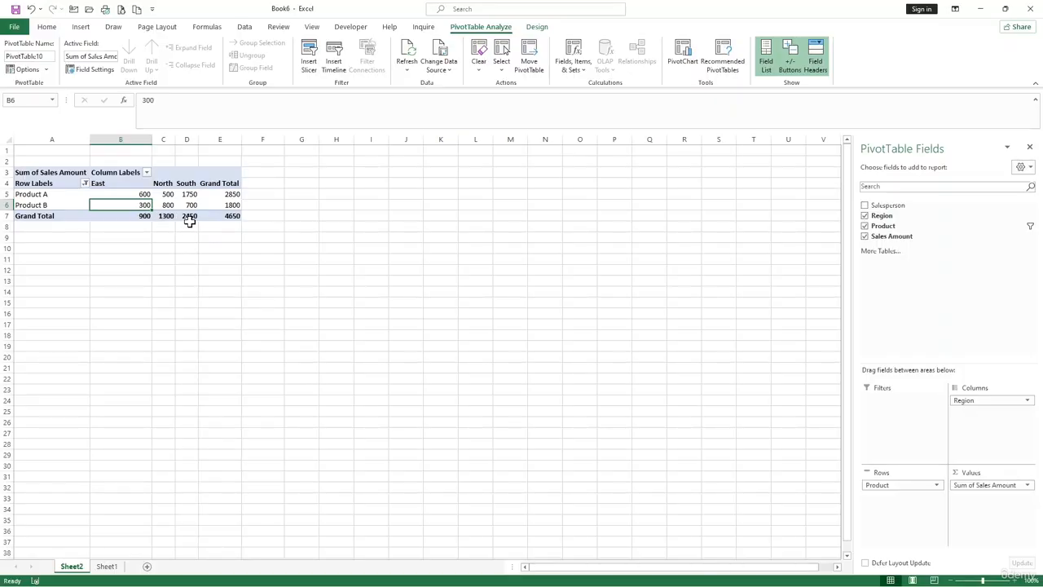
- Select the South region's grand total and view the PivotTable's data refresh options
{"action": "mouse_move", "coordinate": [189, 220]}
{"action": "left_click", "coordinate": [189, 216]}
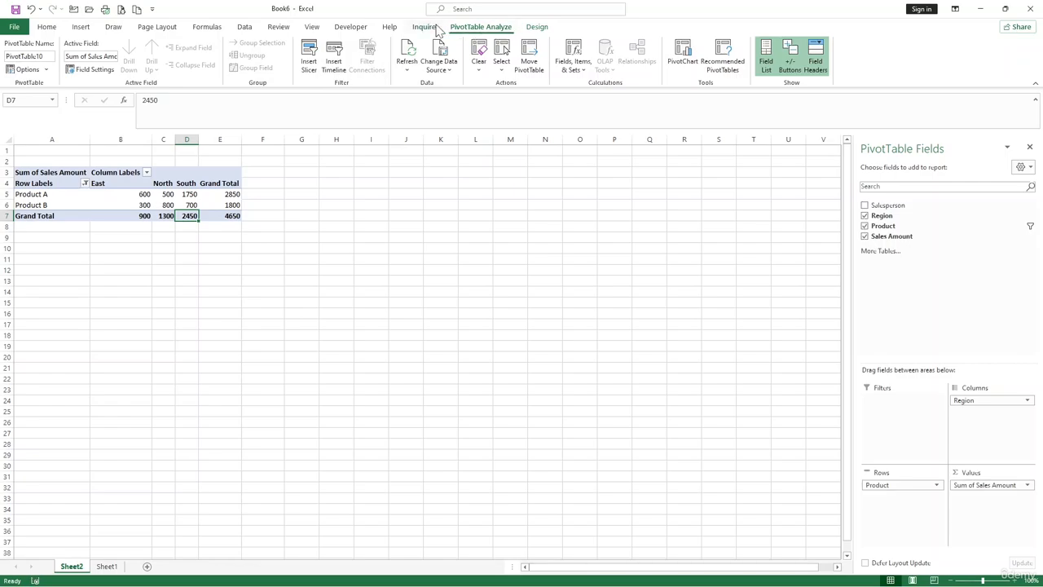
{"action": "left_click", "coordinate": [408, 72]}
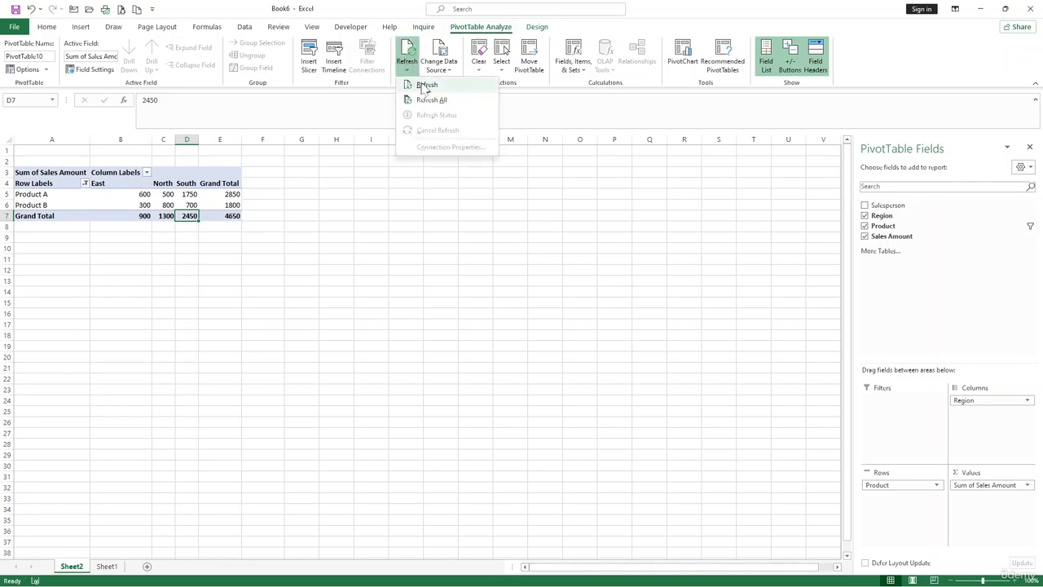
{"action": "left_click", "coordinate": [350, 275]}
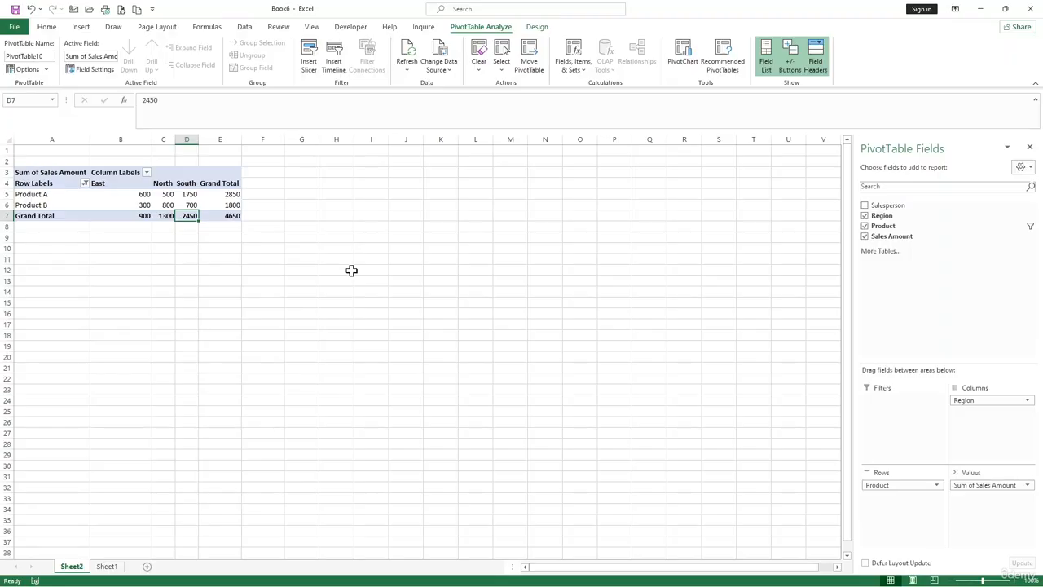